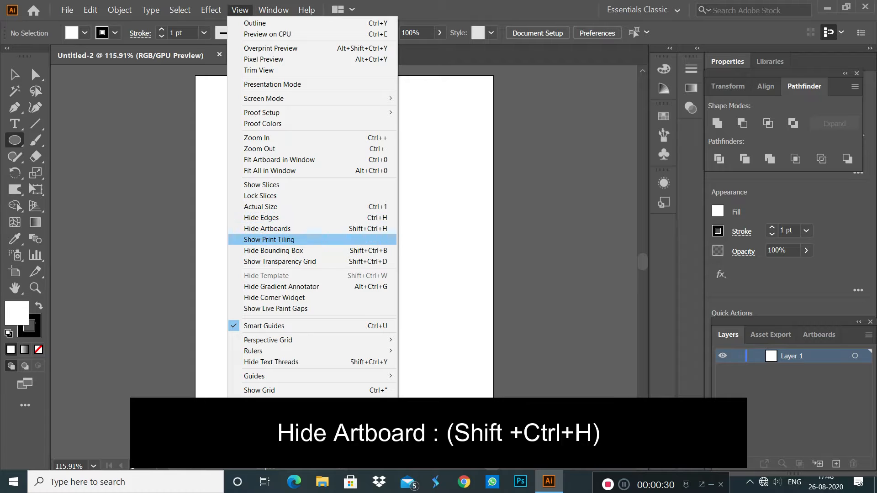
Step: Hide the artboards and set the fill colour to none
click(267, 228)
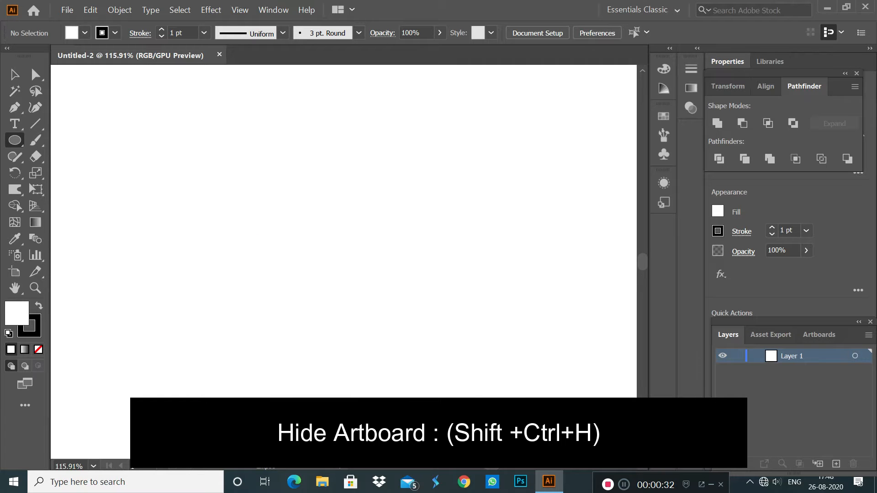
click(38, 350)
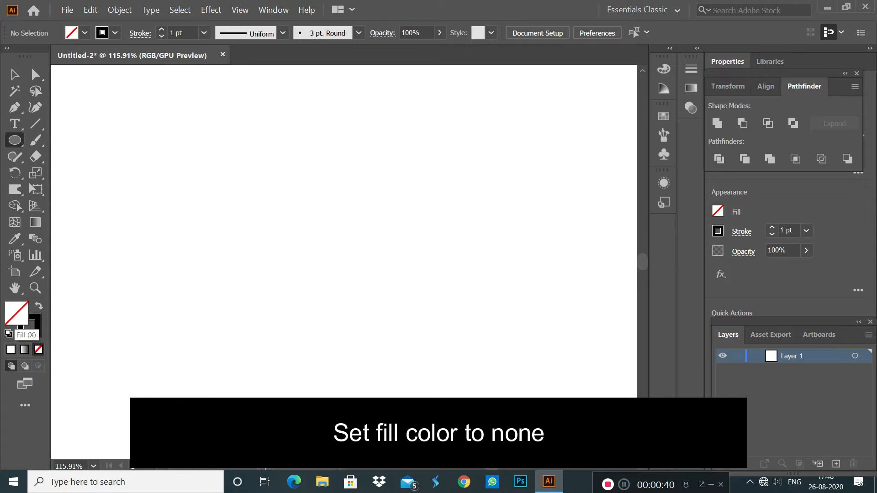
Step: Draw an open Pen path: a vertical line about 2.3 in long, continued from its lower end by a looping curve that crosses it
click(14, 107)
click(290, 160)
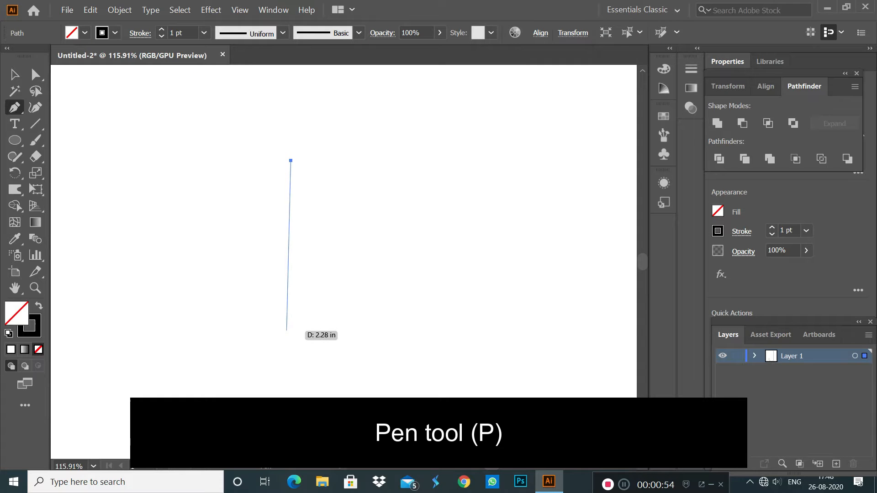
shift+click(291, 329)
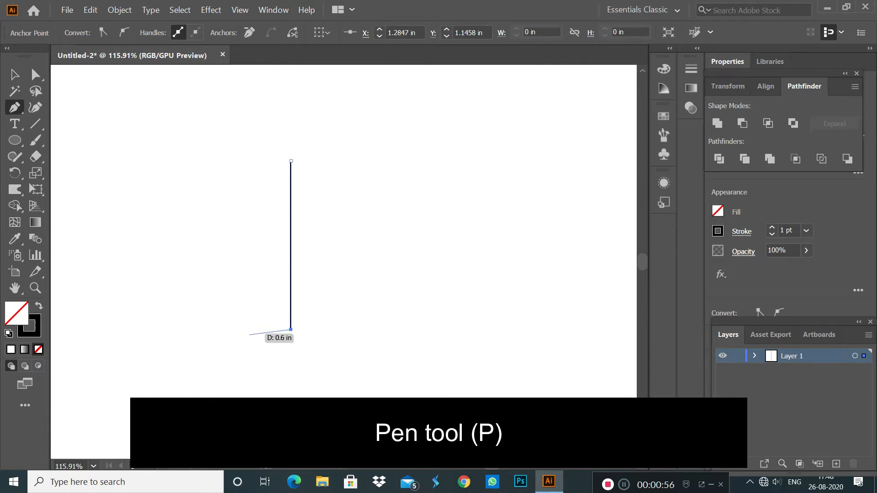
drag(331, 258, 520, 186)
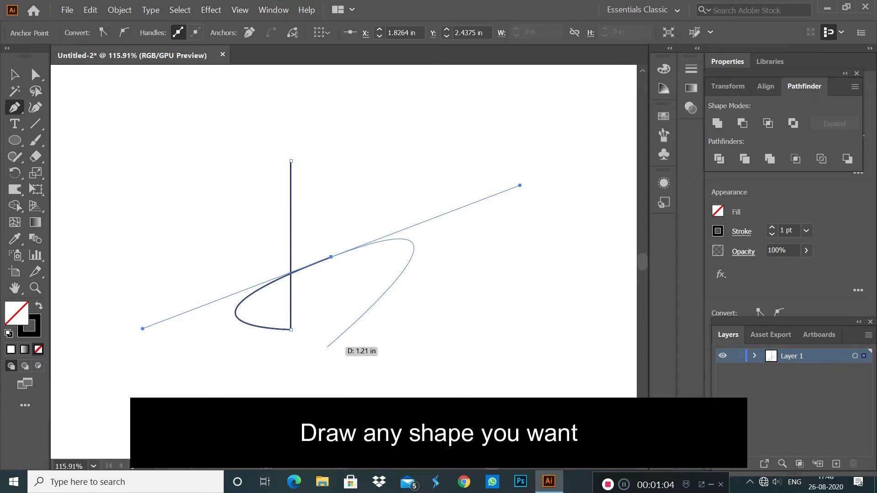
drag(328, 351, 399, 349)
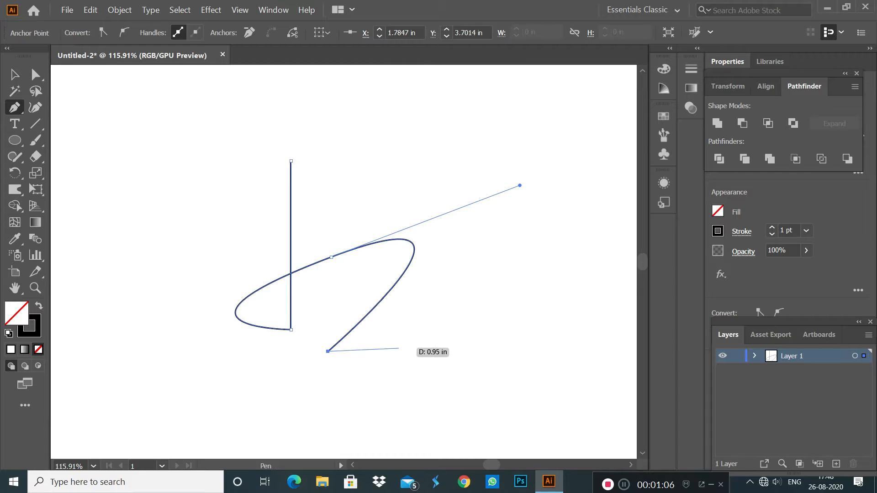
ctrl+click(399, 349)
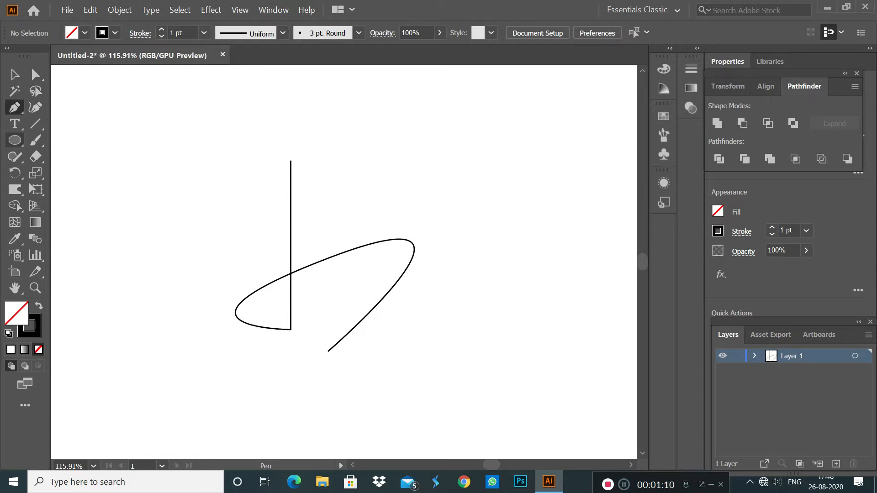
Step: Draw a small circle to the upper left of the path, with a linear white-to-black gradient fill and no stroke
click(15, 140)
drag(108, 115, 139, 145)
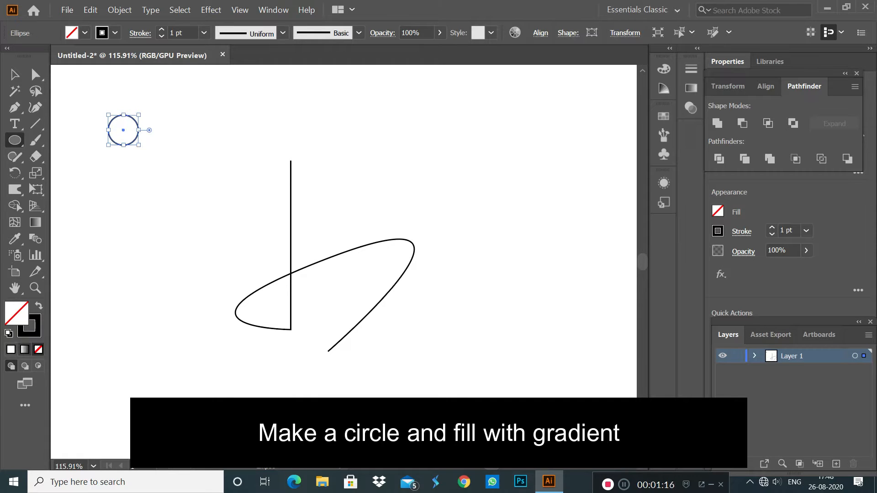
click(25, 350)
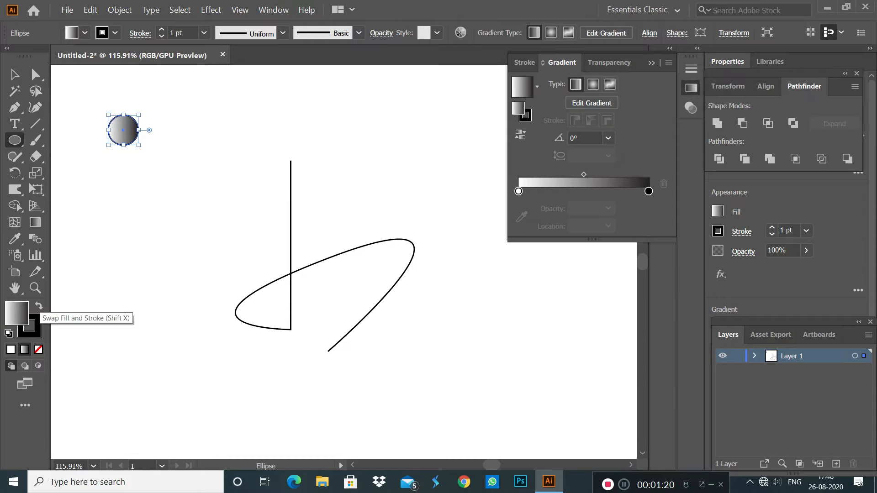
click(39, 306)
click(39, 349)
key(shift+x)
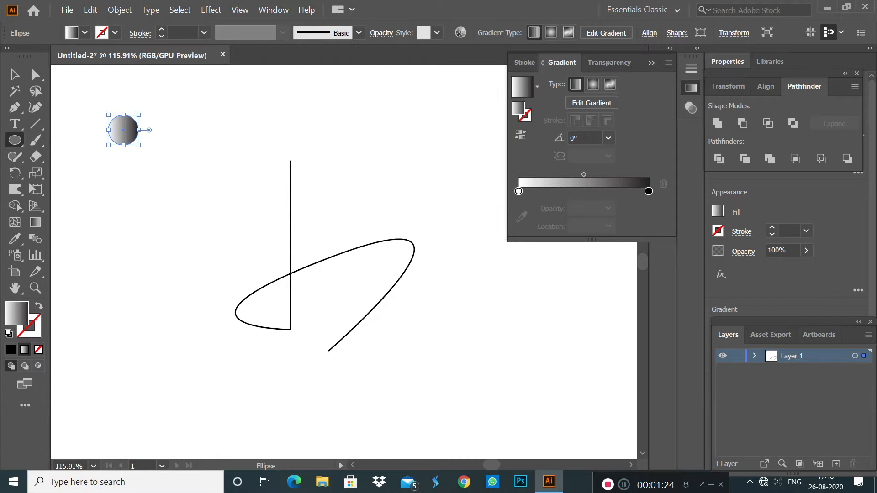
Step: Set the circle gradient's start stop to RGB Magenta and its end stop to red (R=237 G=28 B=36)
click(519, 191)
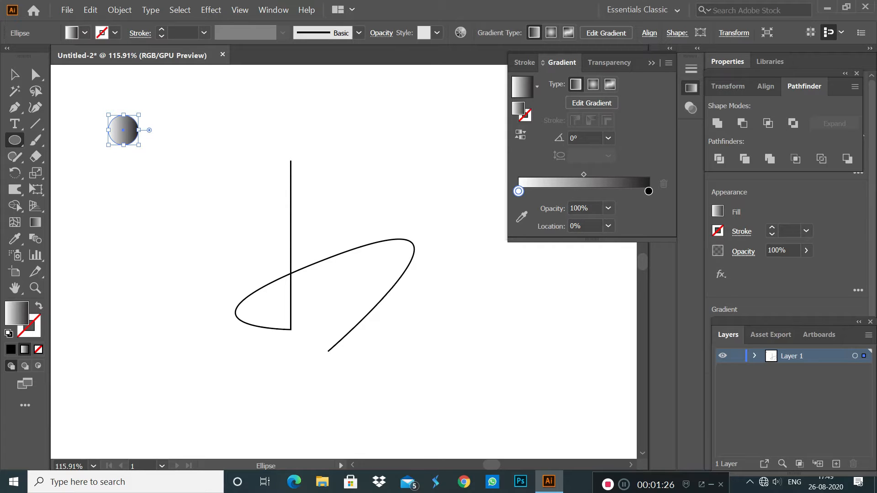
double_click(518, 191)
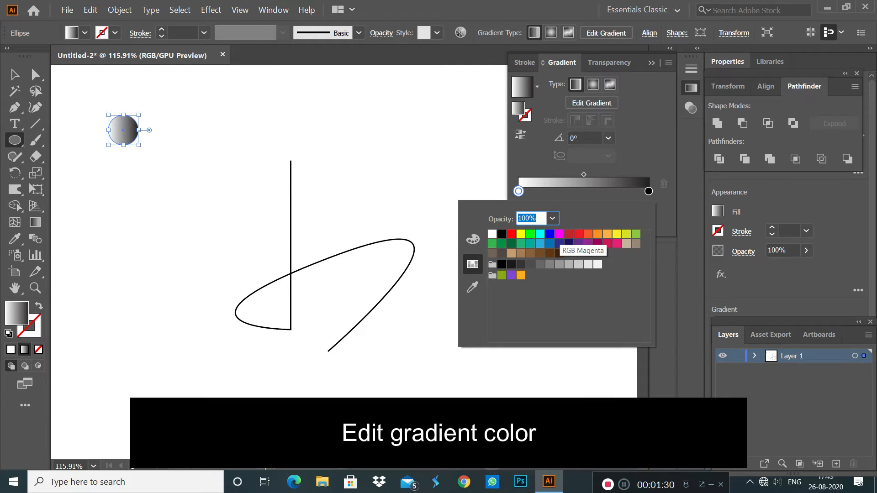
click(560, 234)
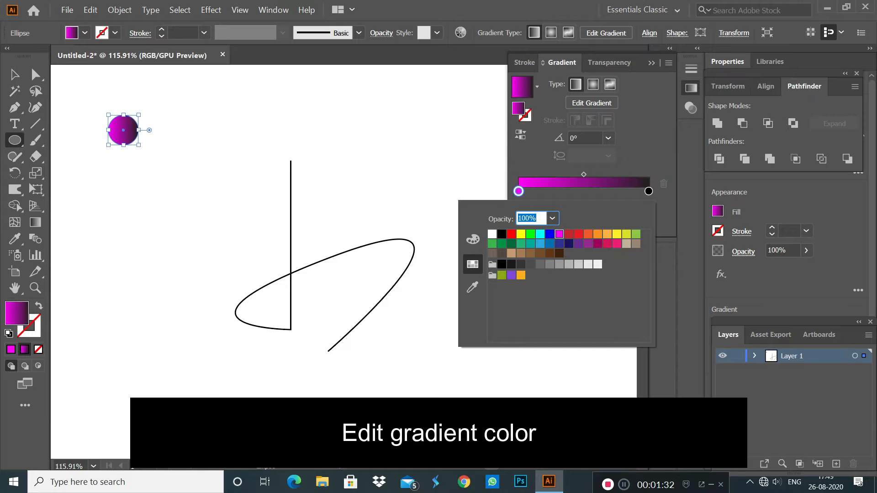
click(378, 318)
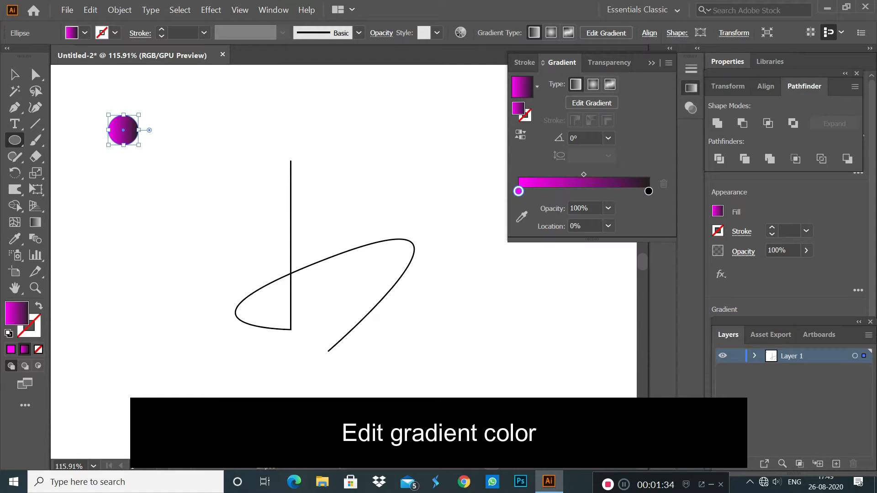
double_click(649, 191)
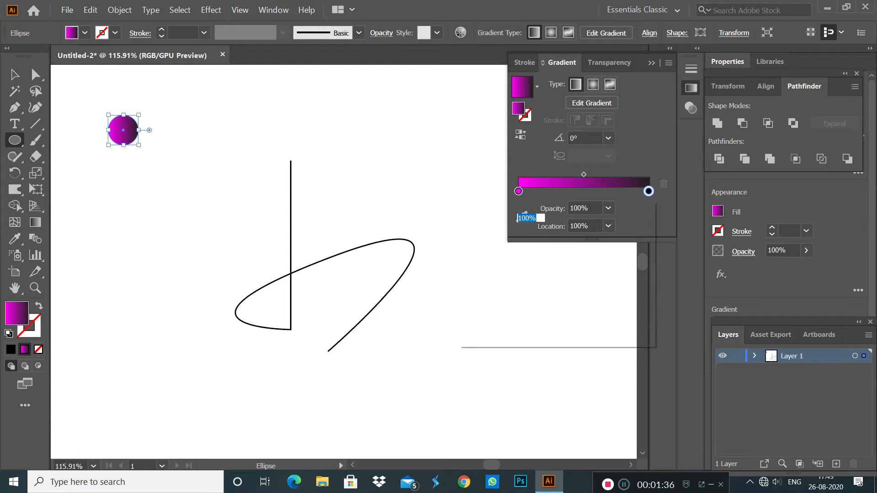
click(579, 234)
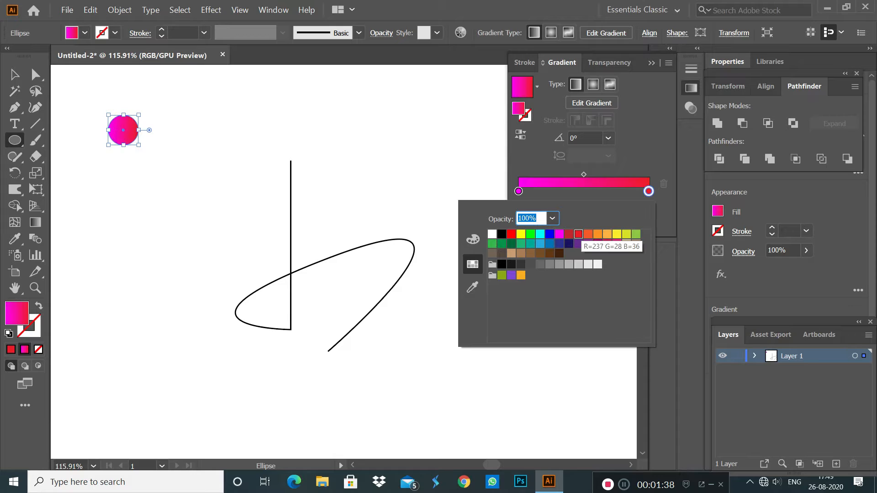
key(Escape)
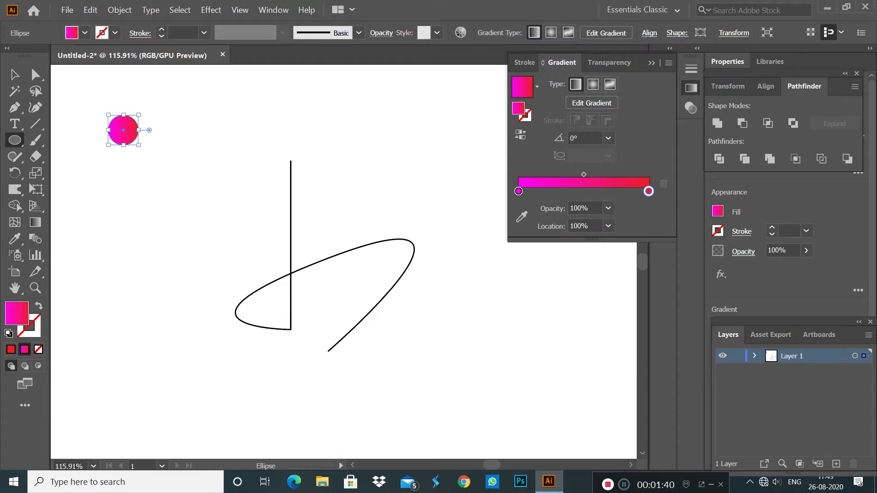
Step: Add a blue colour stop to the middle of the gradient and place it at about 41%
click(586, 191)
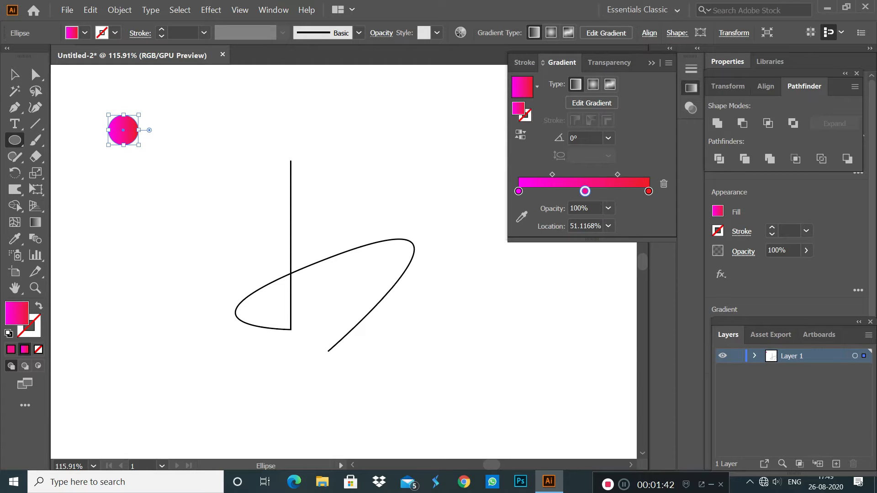
double_click(585, 191)
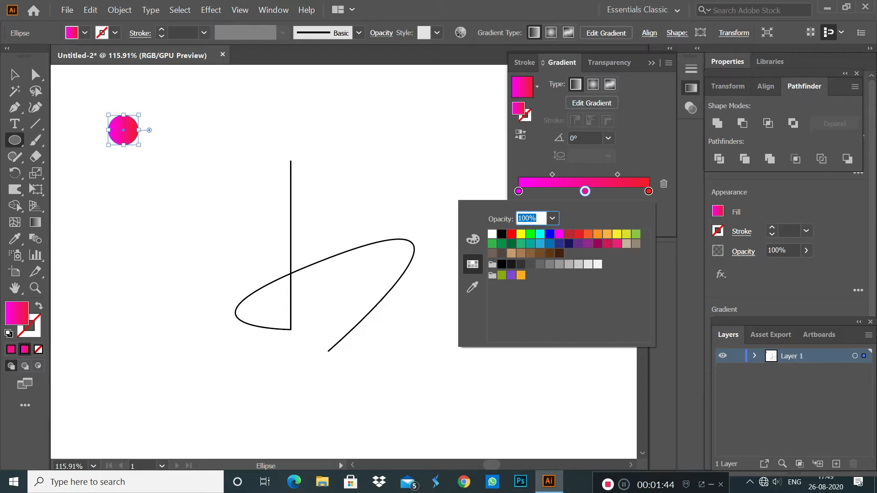
click(549, 234)
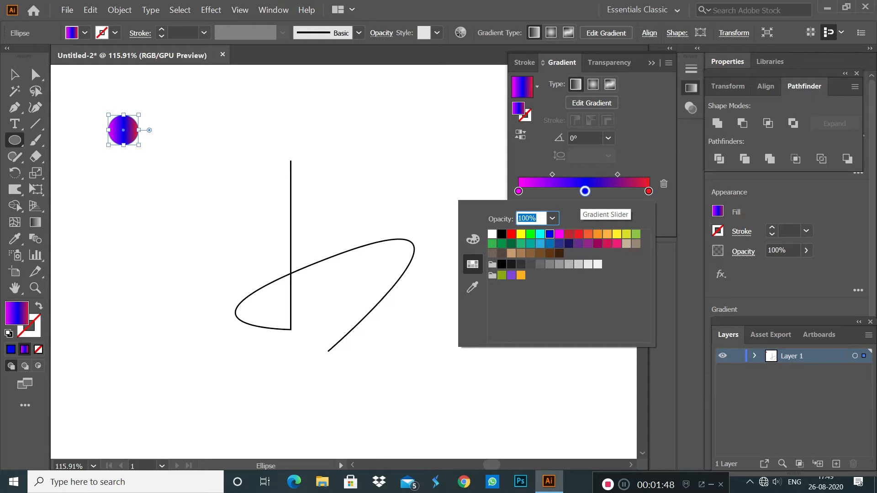
key(Escape)
drag(585, 191, 572, 191)
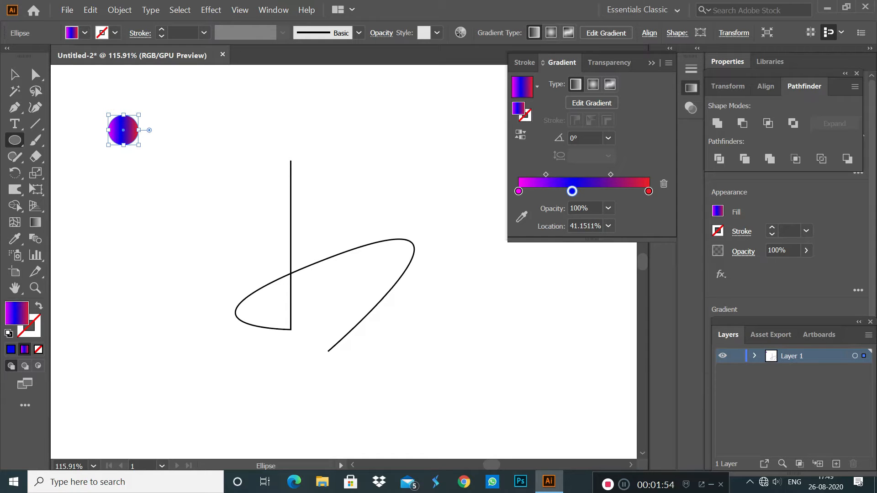
Step: Add a cyan colour stop to the gradient at about 67%, between the blue and red stops
click(606, 191)
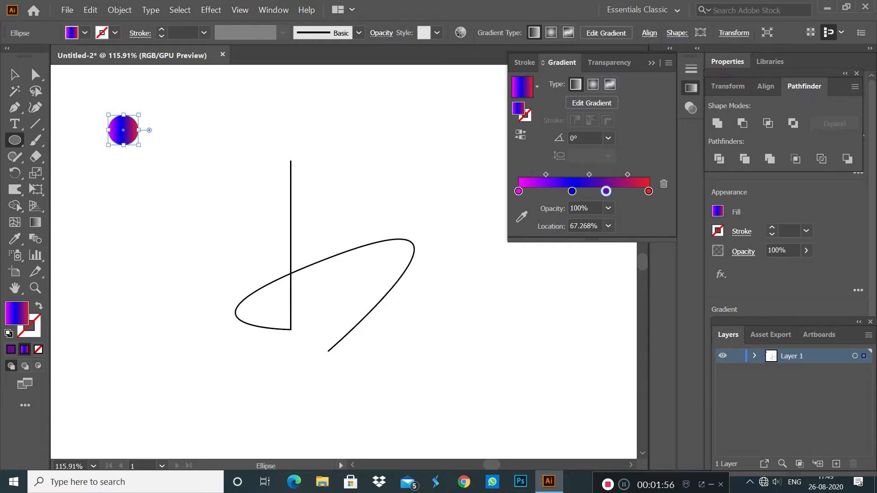
double_click(606, 191)
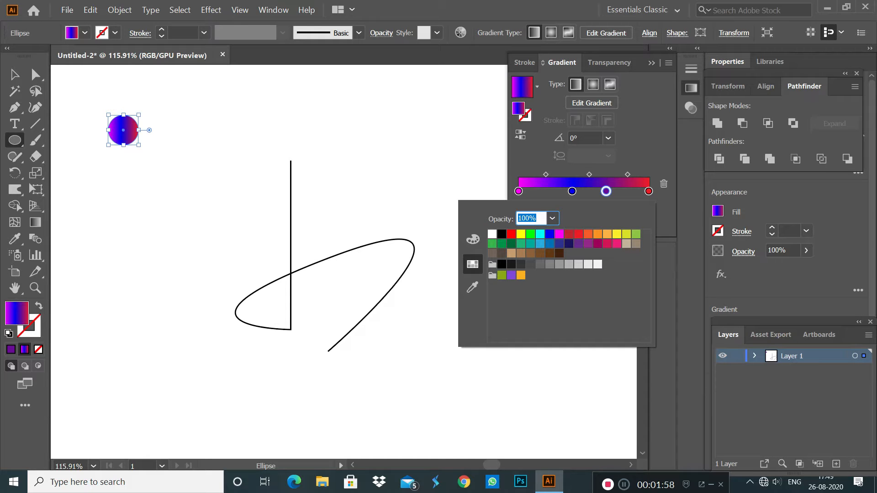
click(540, 234)
key(Return)
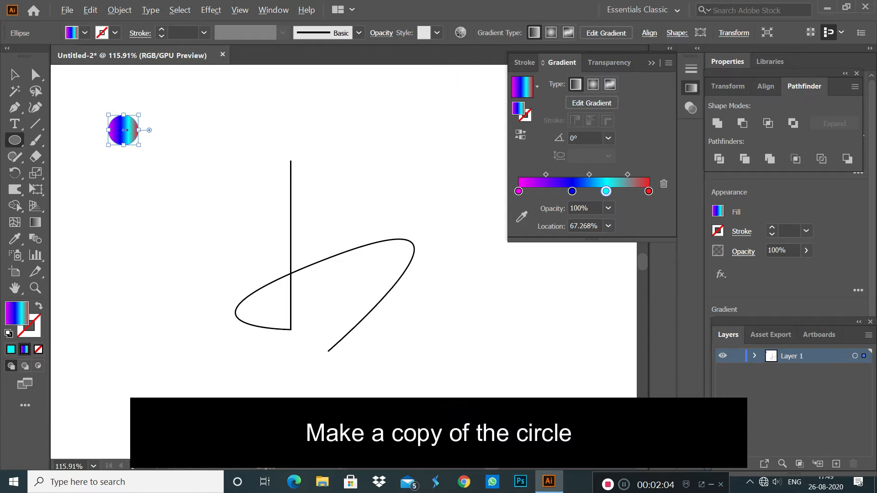
Step: Duplicate the gradient circle horizontally to just above the vertical line, and select both circles
drag(124, 130, 291, 130)
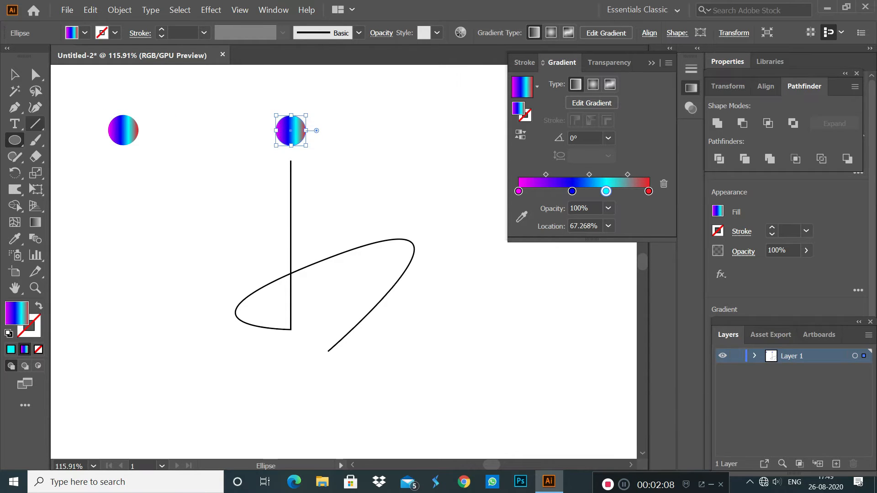
key(v)
drag(86, 103, 320, 148)
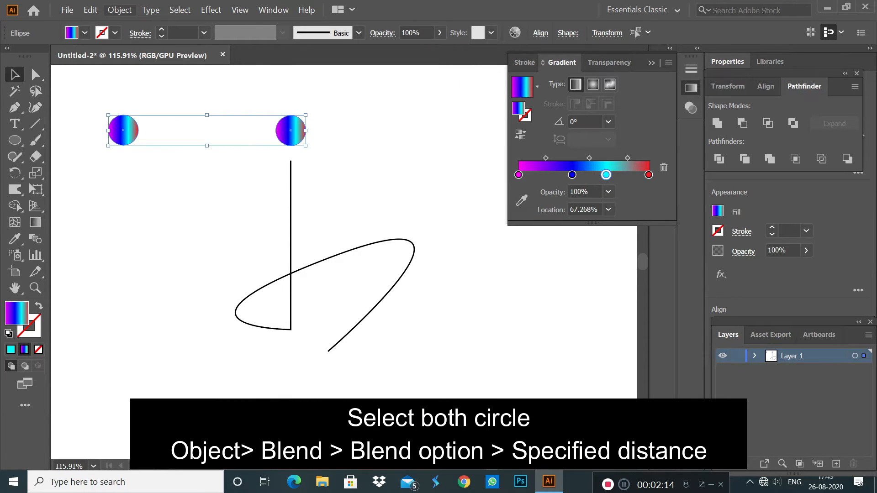
Step: Configure the blend options to Specified Distance spacing of 1 px
click(120, 10)
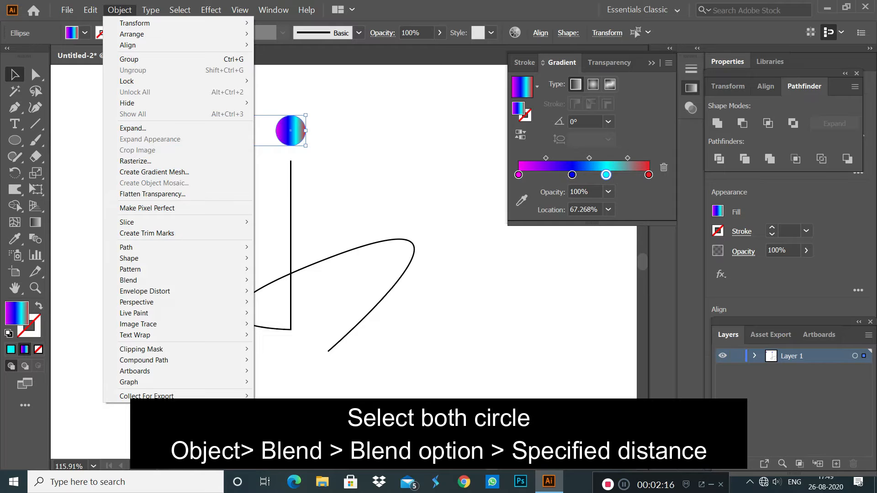
mouse_move(137, 280)
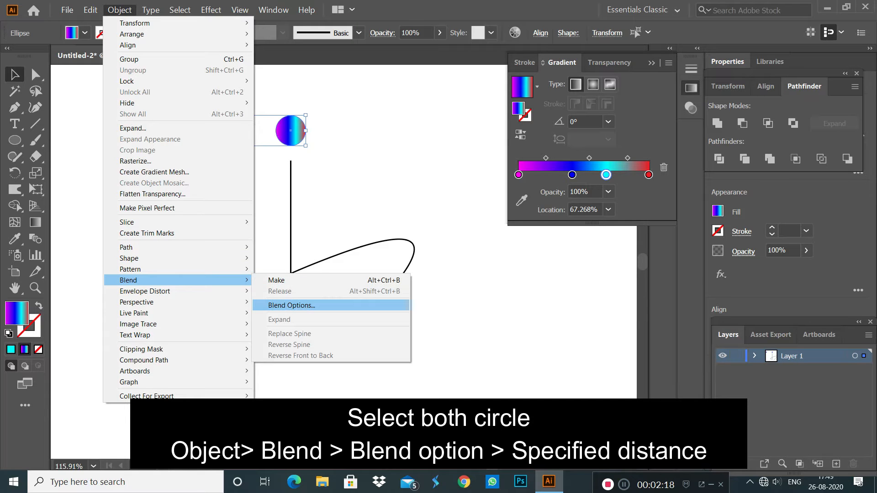
click(293, 305)
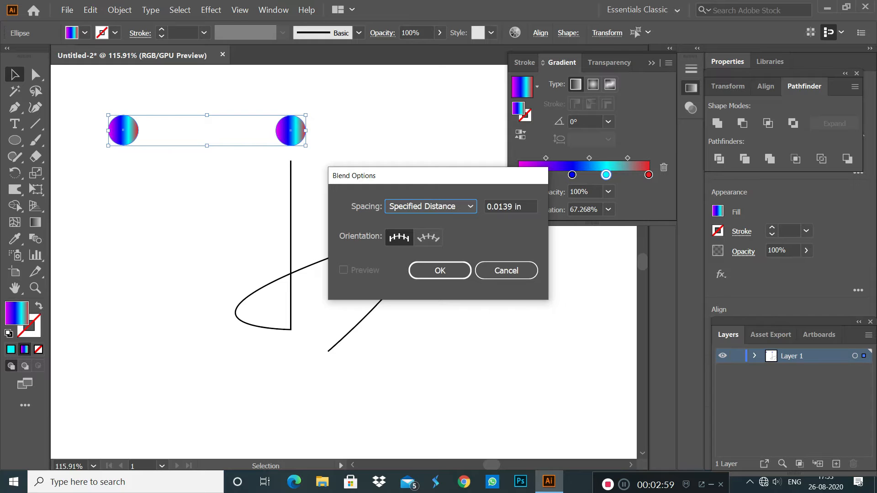
key(Tab)
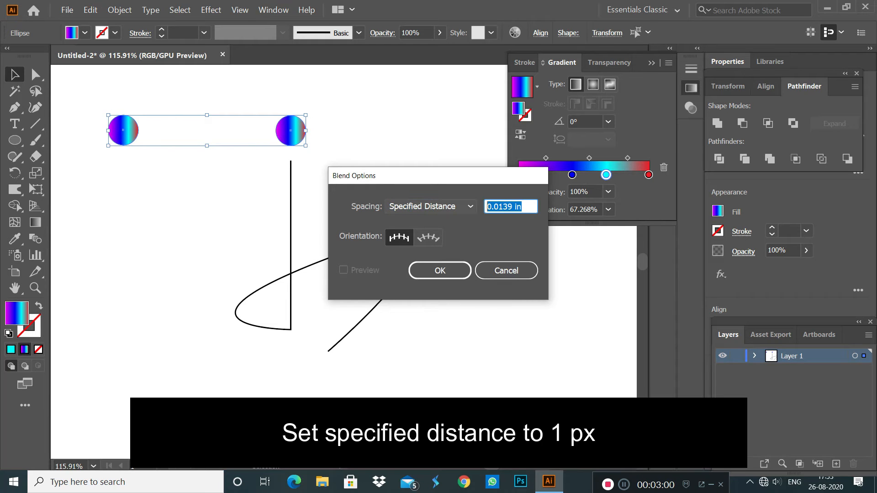
text(1 px)
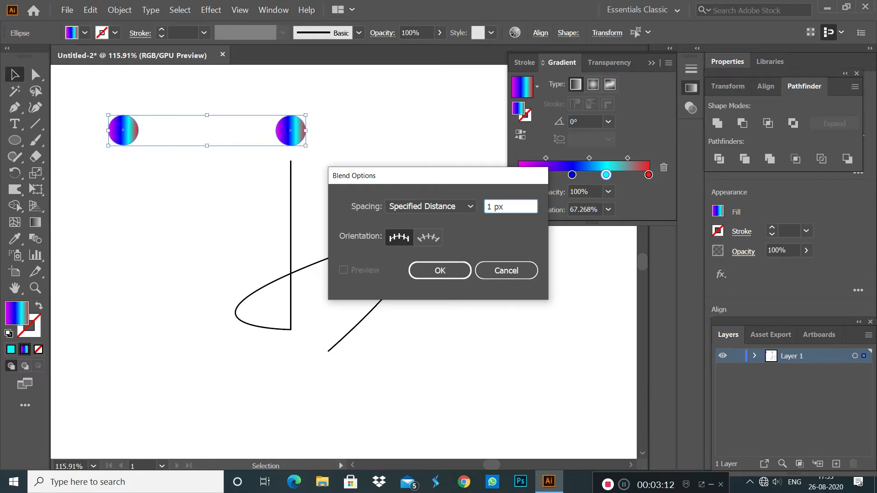
key(Return)
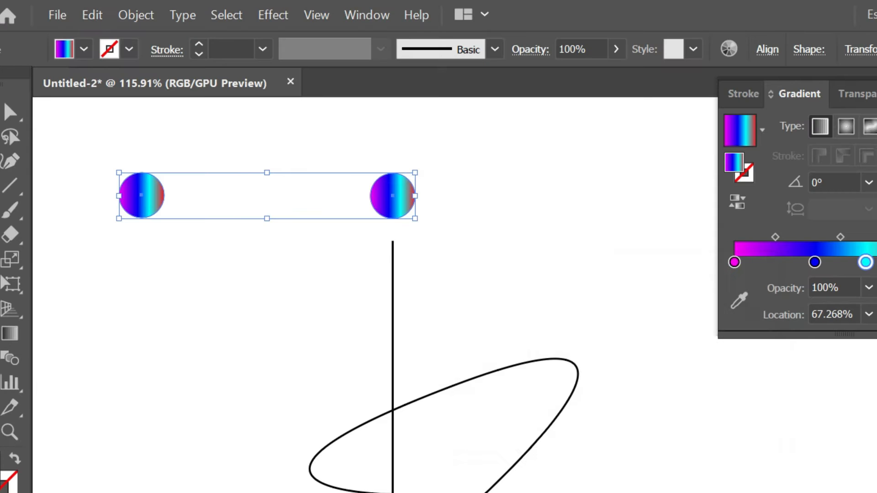
Step: Make a blend between the two selected gradient circles
click(136, 15)
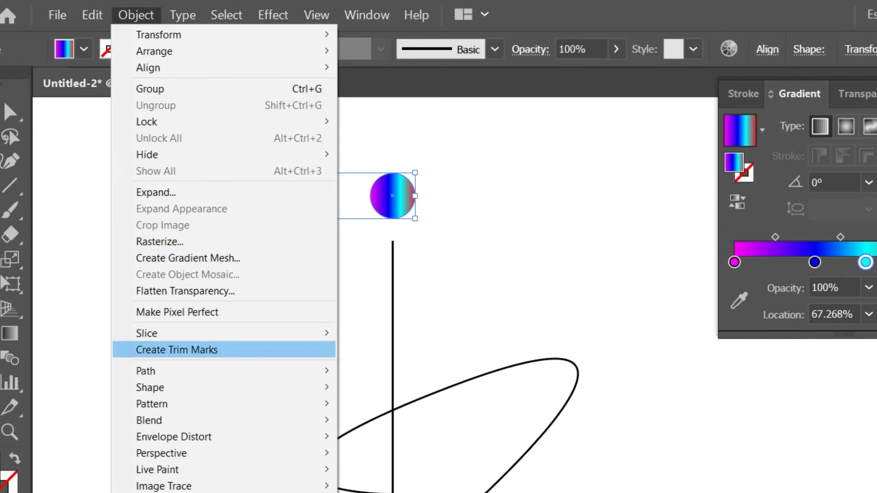
mouse_move(149, 420)
click(370, 420)
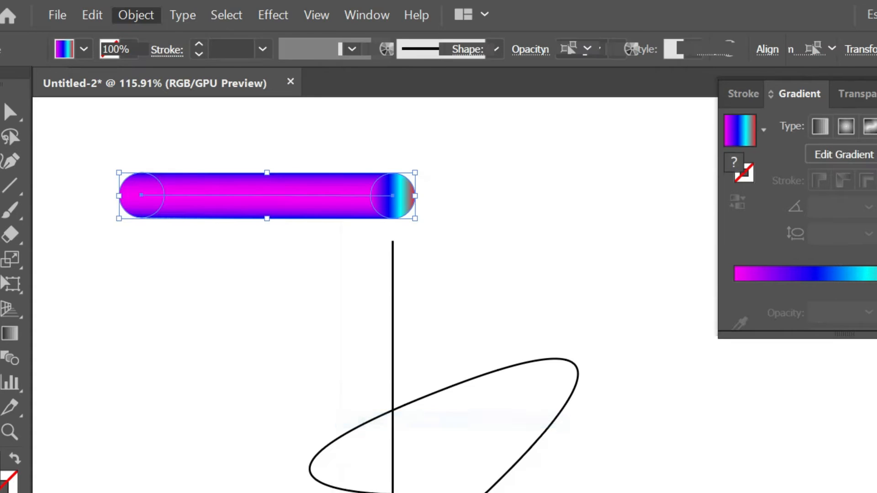
Step: Select the blend together with the Pen-drawn path and replace the blend's spine with that path
drag(89, 136, 619, 492)
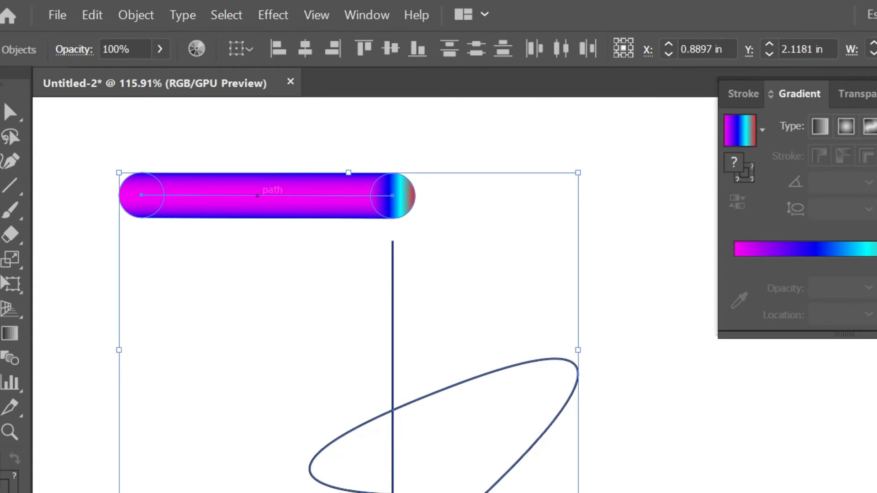
click(103, 151)
drag(102, 151, 577, 492)
key(ctrl+a)
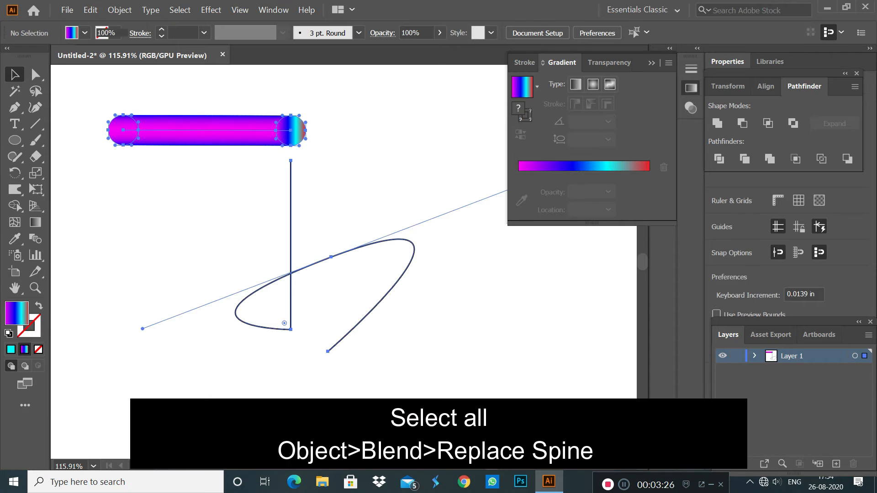
click(120, 10)
mouse_move(206, 280)
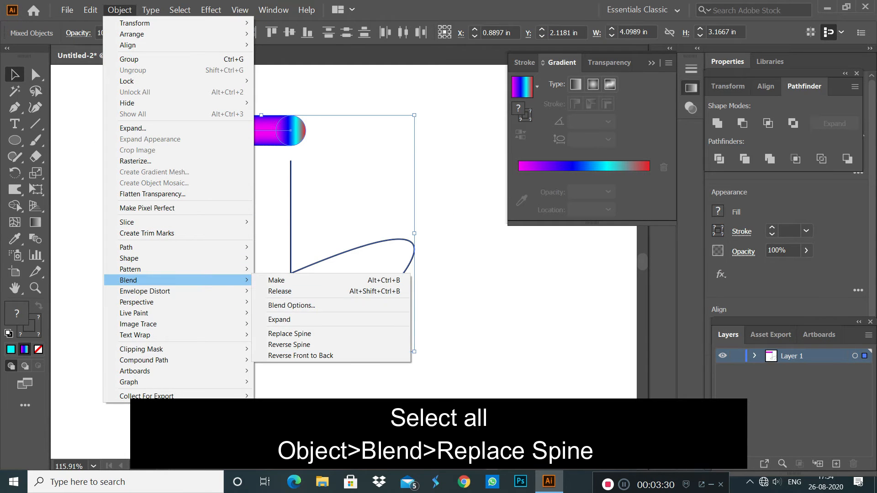
click(289, 334)
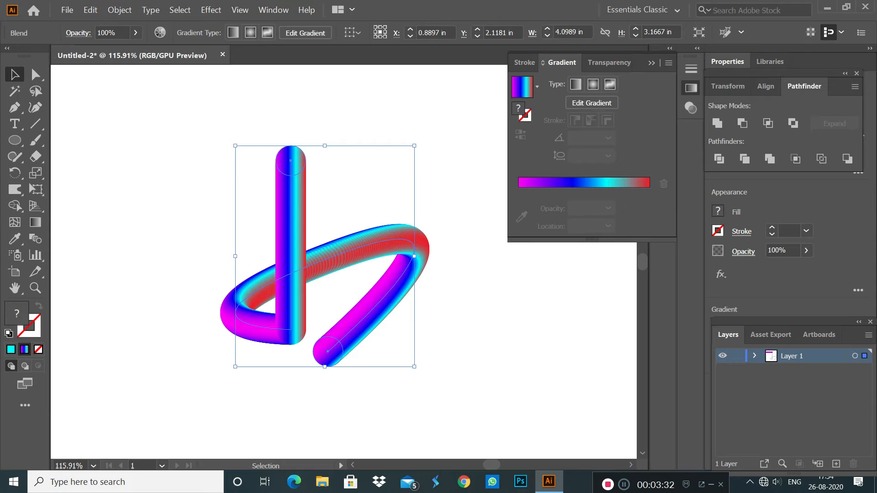
click(311, 370)
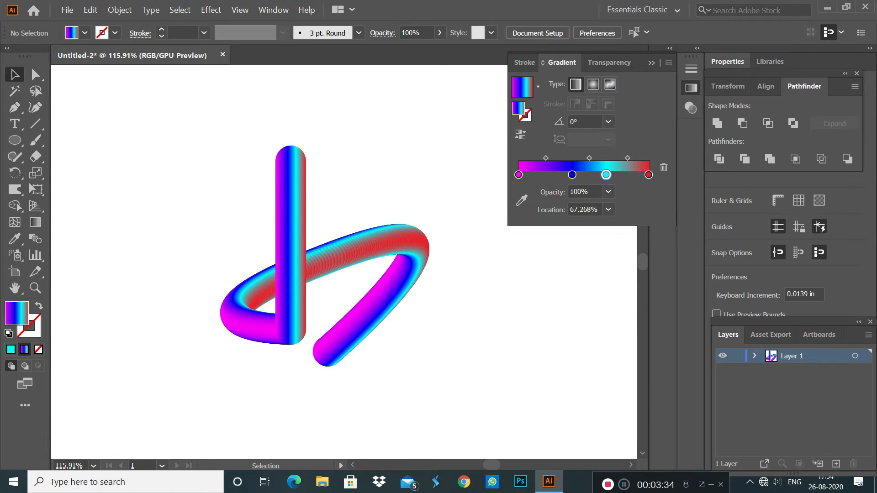
ctrl+click(336, 365)
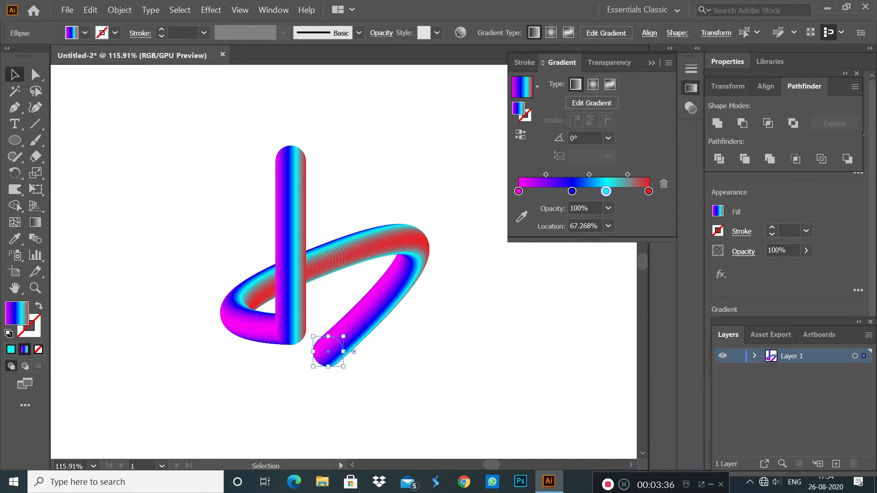
drag(234, 103, 424, 361)
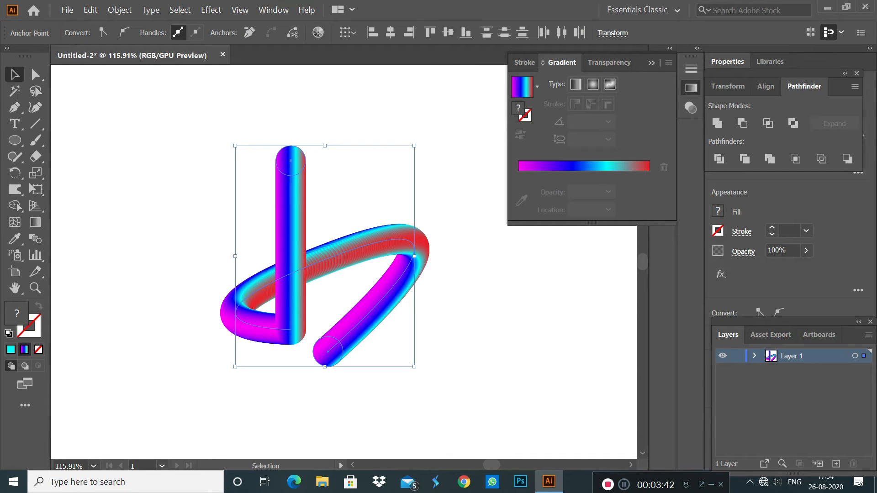
click(15, 107)
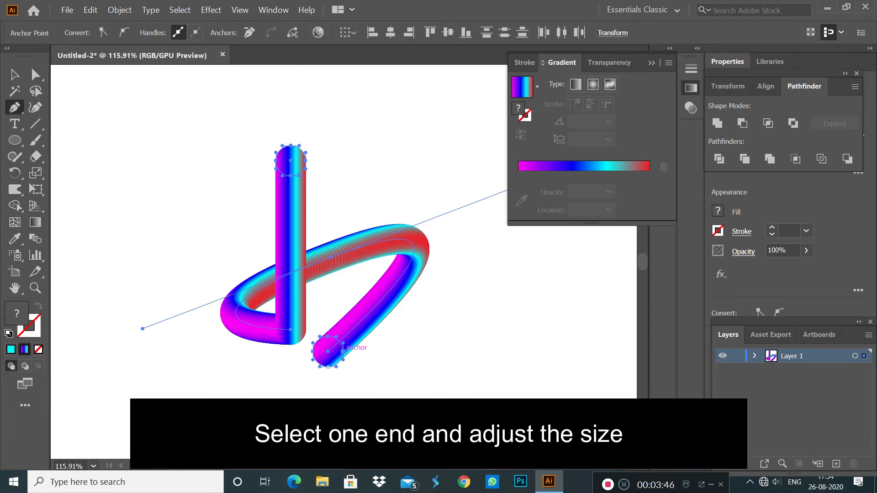
key(v)
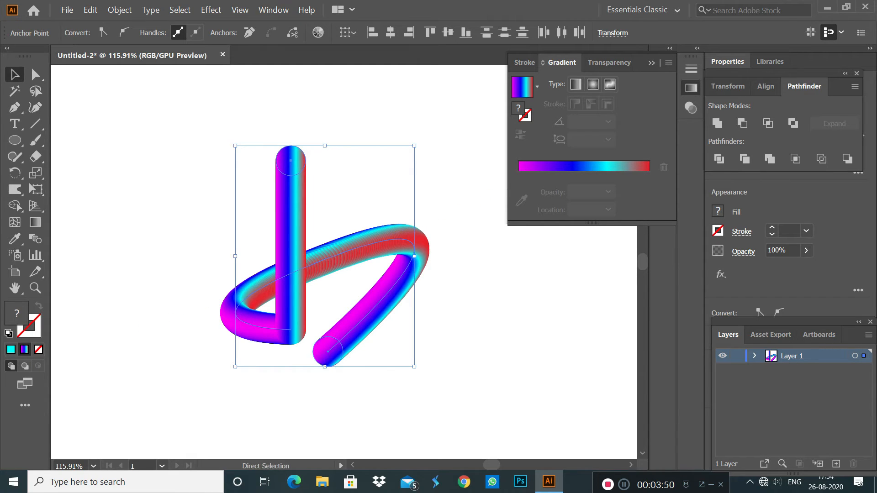
Step: Shrink the blend circle at the lower free end of the curve to about 0.15 in wide, tapering the tube, and deselect it
click(326, 351)
mouse_move(344, 352)
mouse_down()
mouse_move(336, 351)
mouse_move(344, 351)
mouse_up()
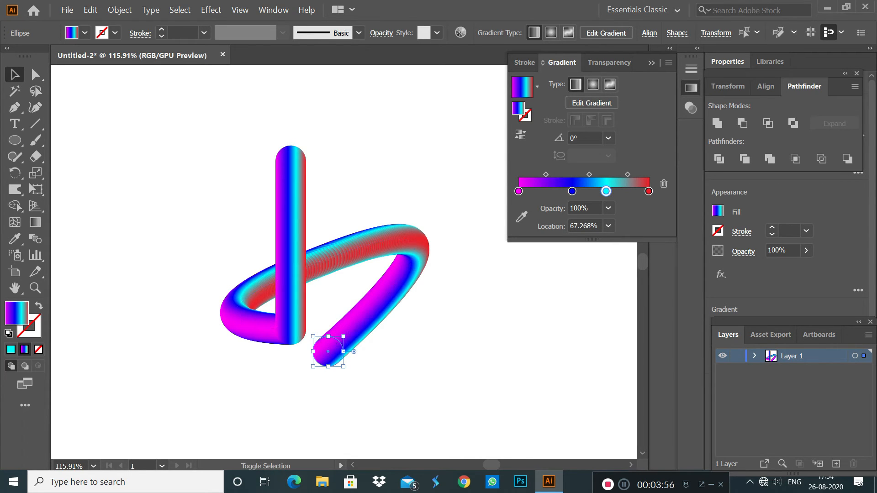
drag(343, 366, 329, 351)
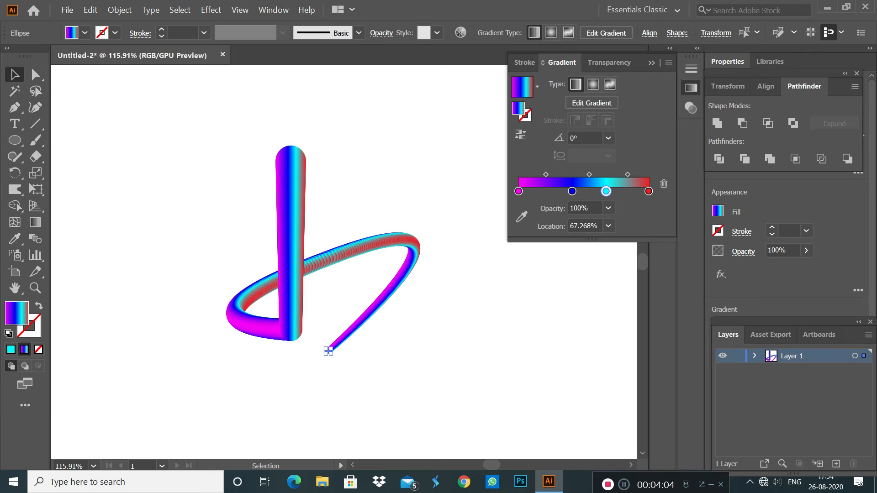
key(ctrl+z)
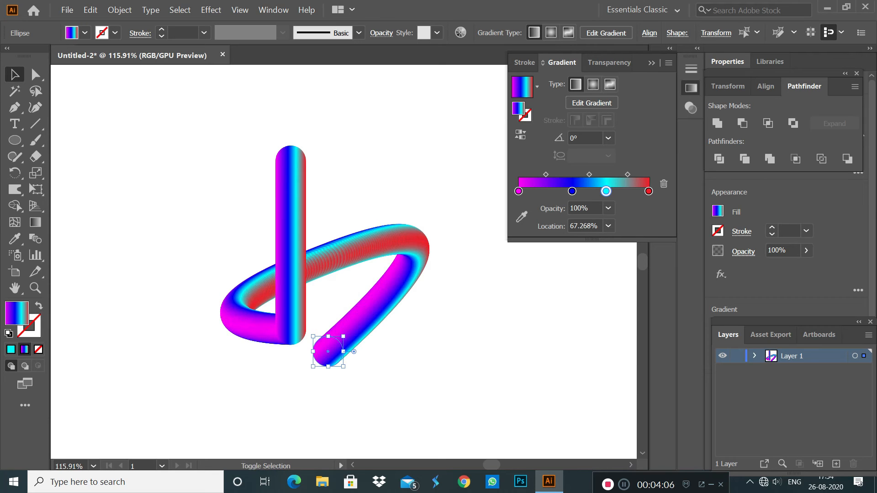
drag(343, 351, 328, 351)
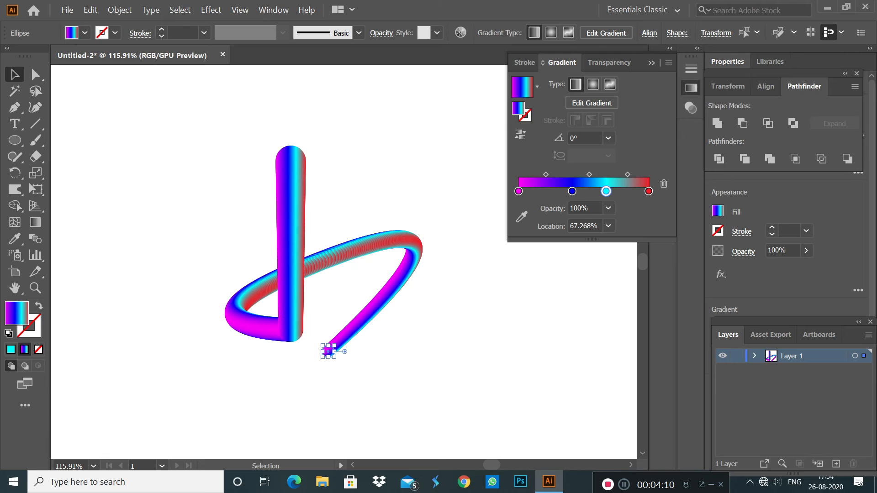
key(ctrl+shift+a)
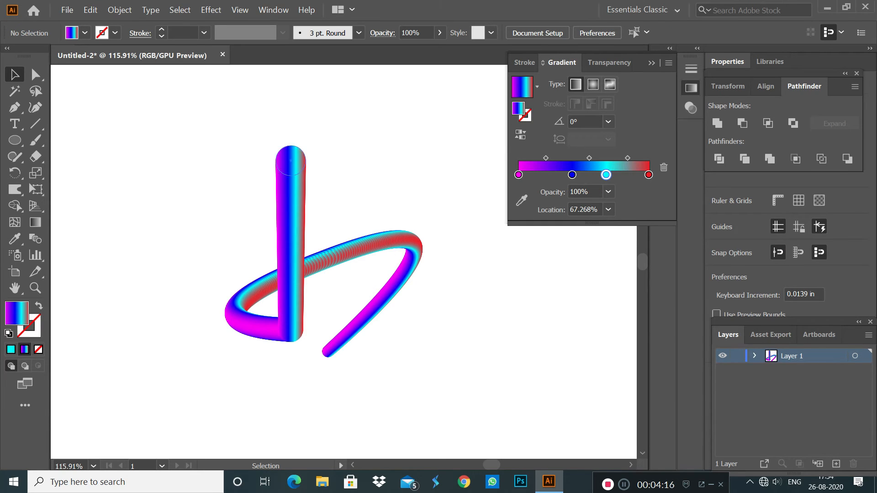
Step: Rotate the small circle at the curve's free end by about -24° and slightly shrink the circle atop the vertical section
click(291, 161)
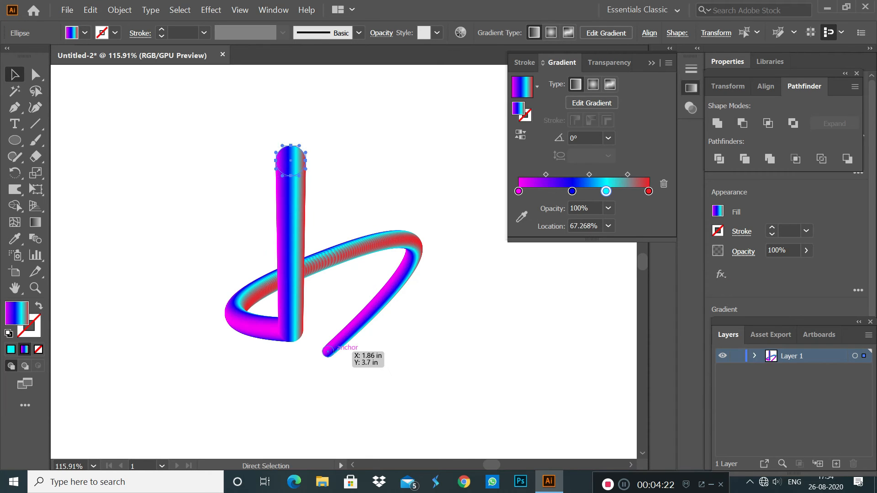
click(328, 351)
drag(338, 354, 343, 358)
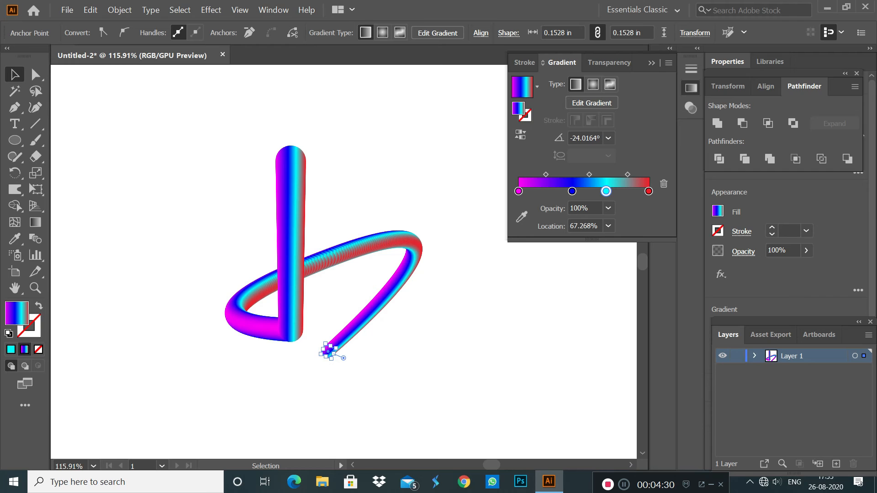
click(357, 361)
click(286, 145)
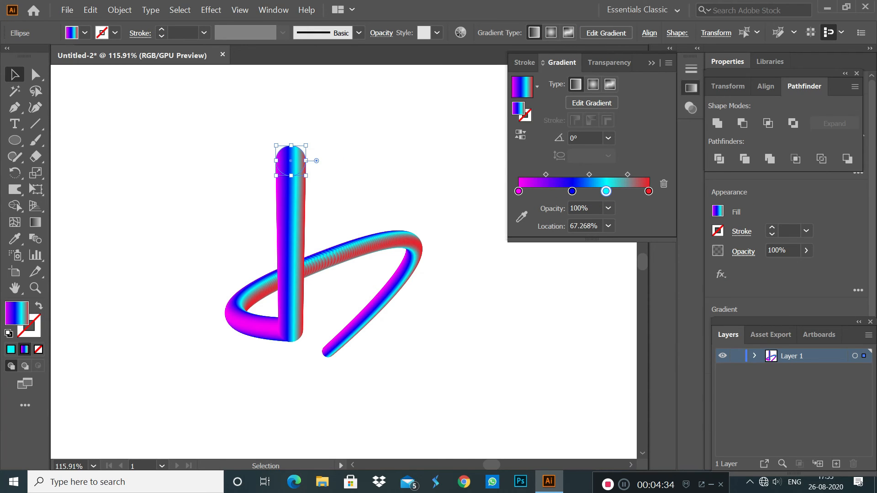
drag(306, 160, 304, 161)
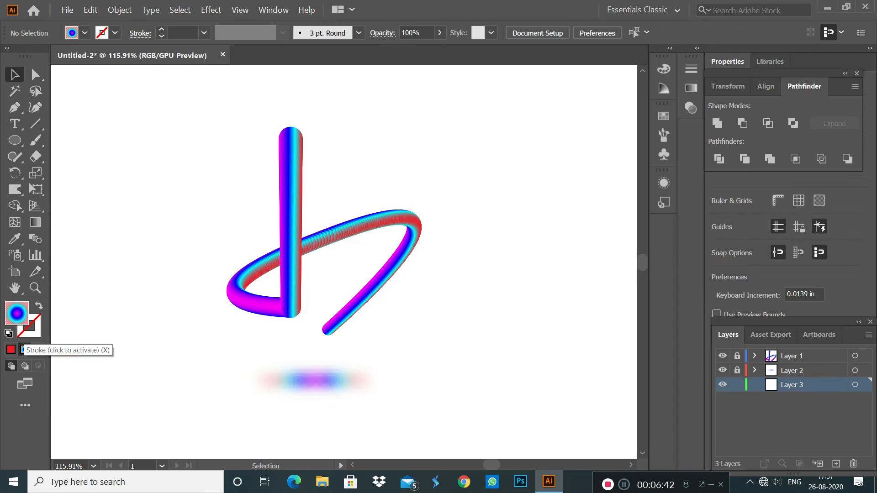
Step: Create a 5 × 4 in rectangle with the radial gradient fill on Layer 3 as a background
text(5)
key(Tab)
text(4)
key(Return)
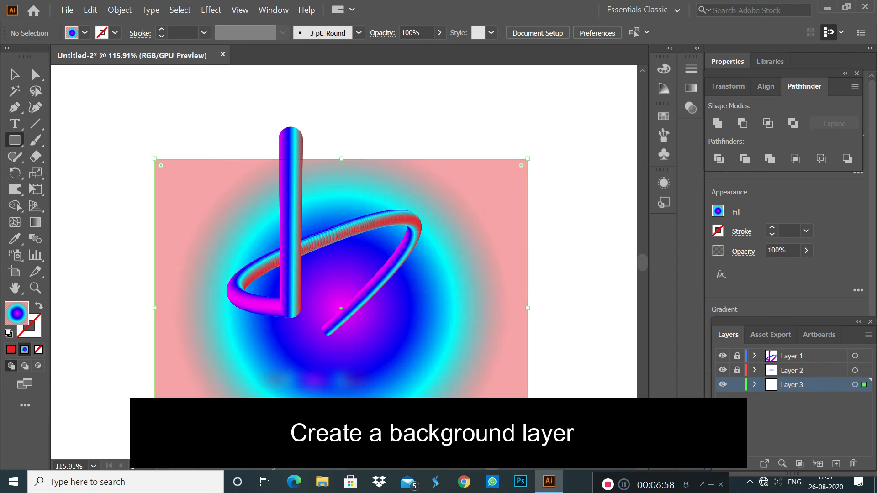
Step: Move the background rectangle behind the tube artwork and enlarge it from its centre so it surrounds the whole shape
scroll(341, 263, down, 2)
drag(342, 263, 298, 203)
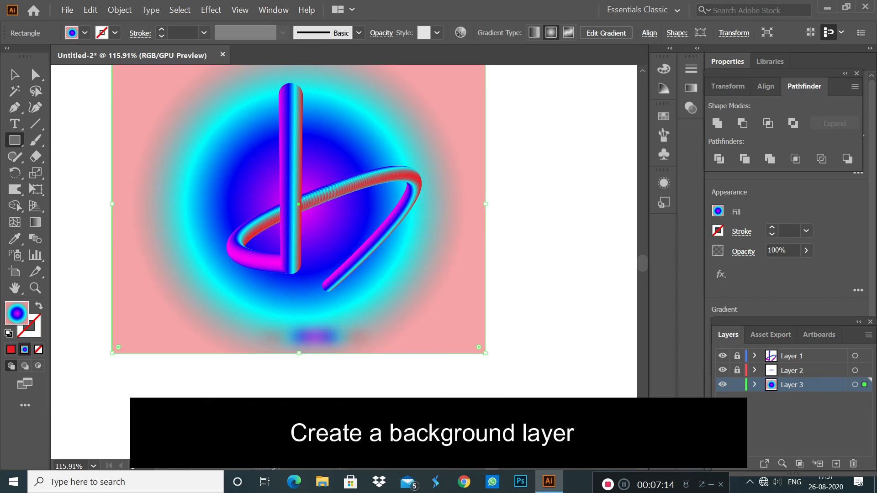
scroll(298, 204, up, 2)
drag(486, 109, 515, 93)
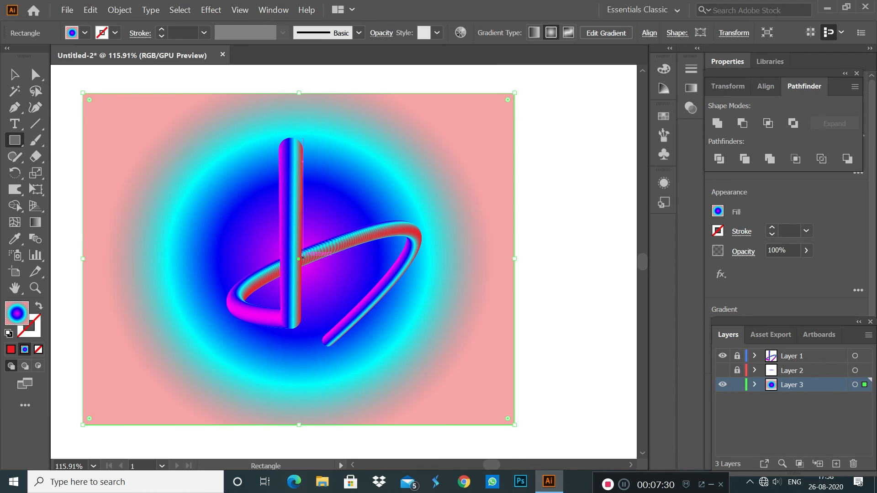
Step: Nudge the background rectangle up and slightly to the right behind the tube artwork
key(Up)
key(Up)
key(Up)
key(Up)
key(Up)
key(Up)
key(Up)
key(Up)
key(Up)
key(Right)
key(Right)
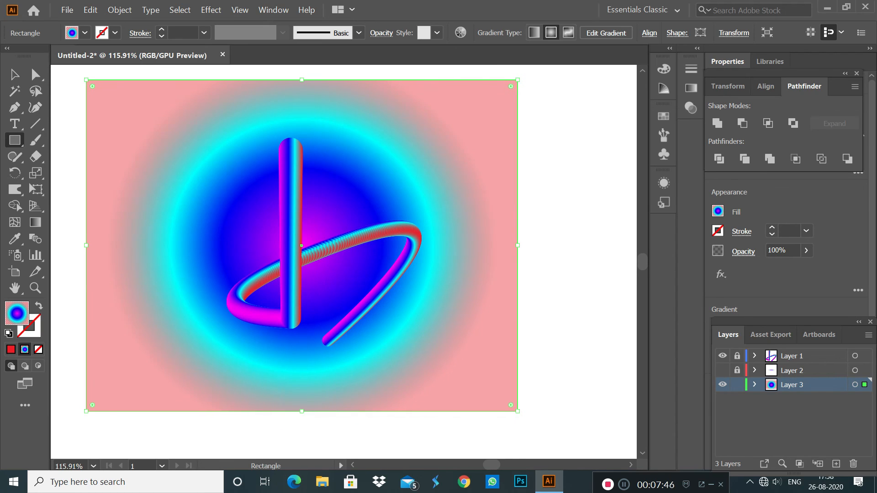